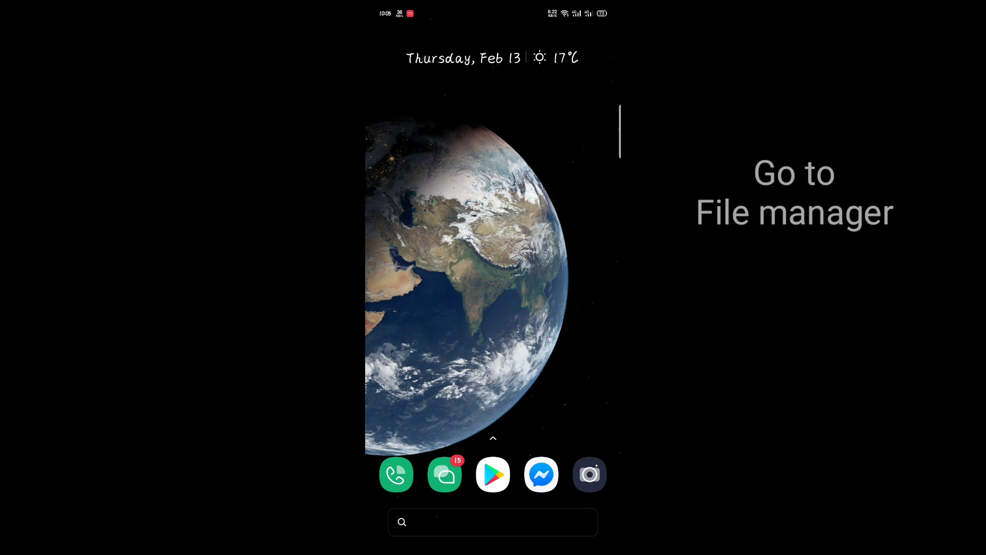
# Launch File Manager from the app drawer and browse into Phone Storage
pyautogui.moveTo(540, 455); pyautogui.dragTo(539, 231)
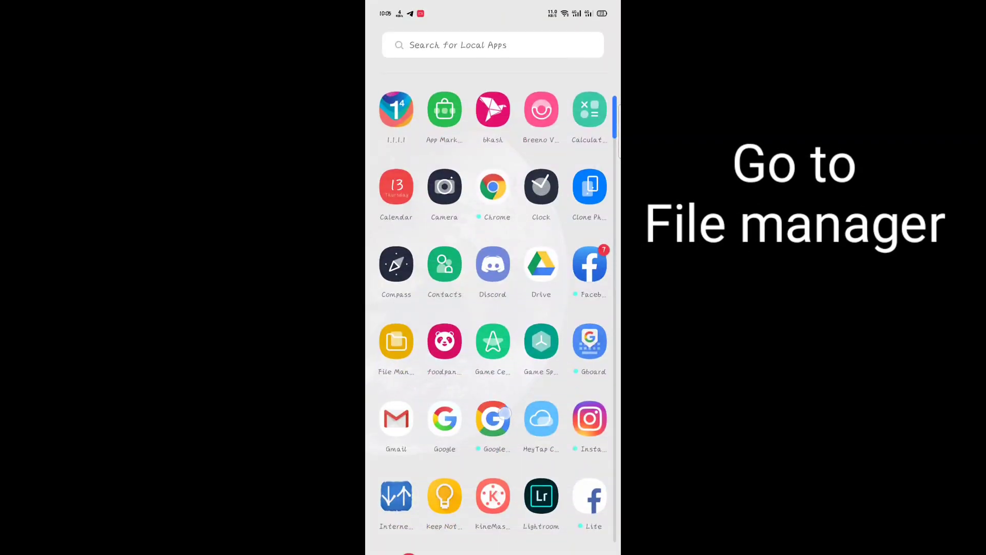
pyautogui.scroll(-1, 494, 309)
pyautogui.click(397, 269)
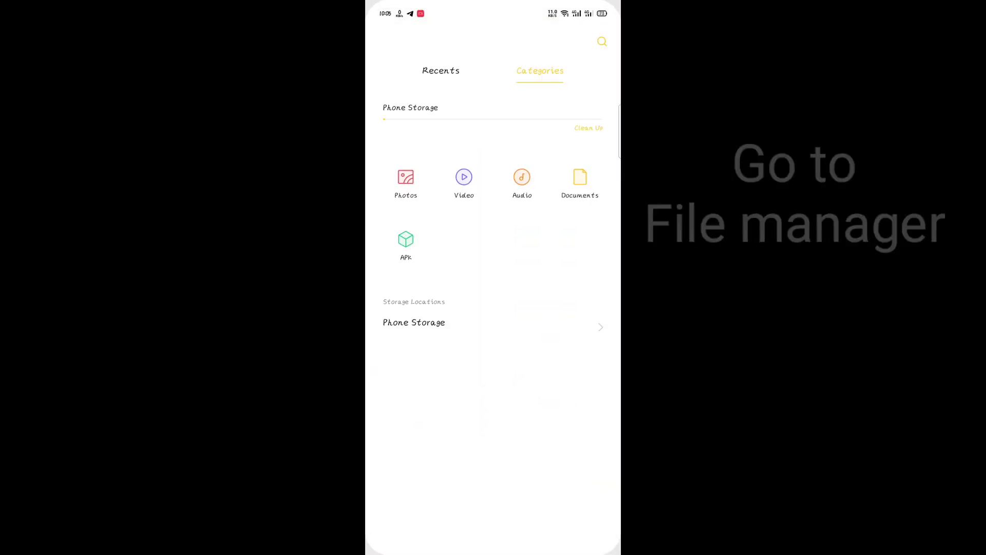
pyautogui.click(561, 339)
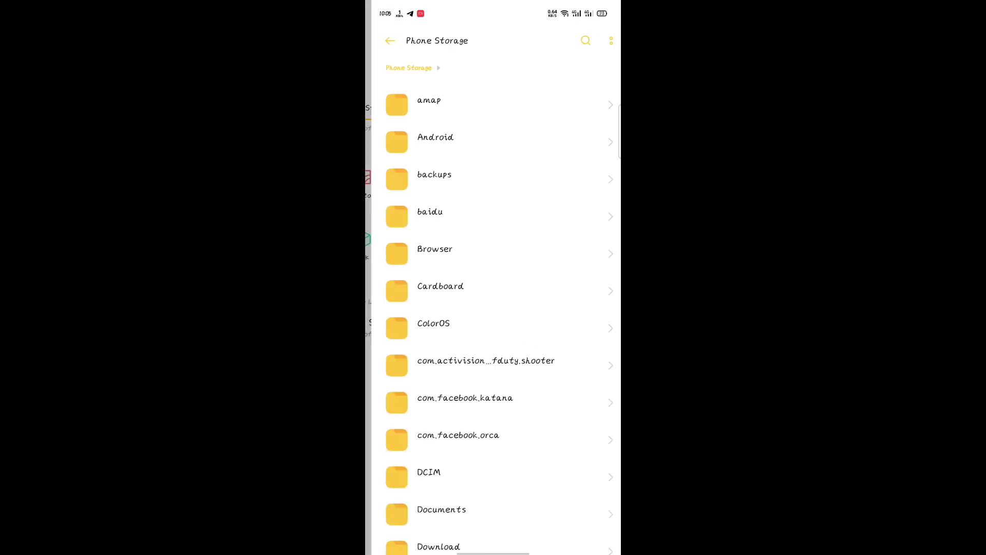
pyautogui.scroll(-5, 524, 442)
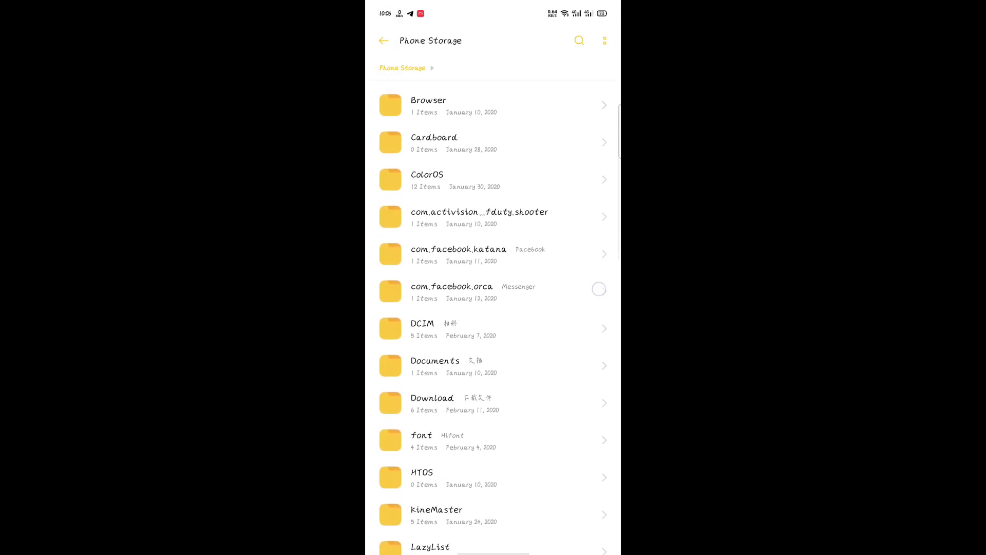
# Create a new folder named Gcam in Phone Storage and open it
pyautogui.click(605, 41)
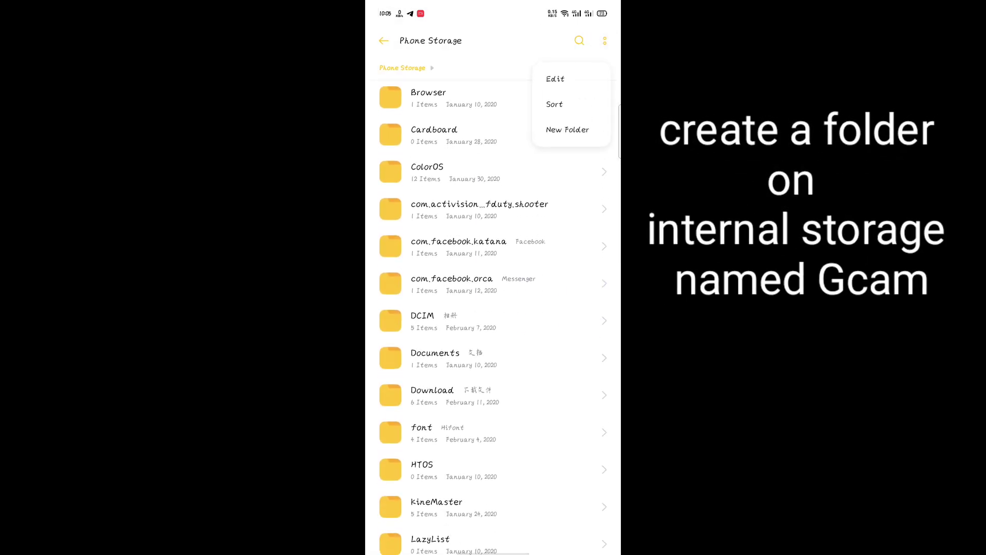
pyautogui.click(568, 130)
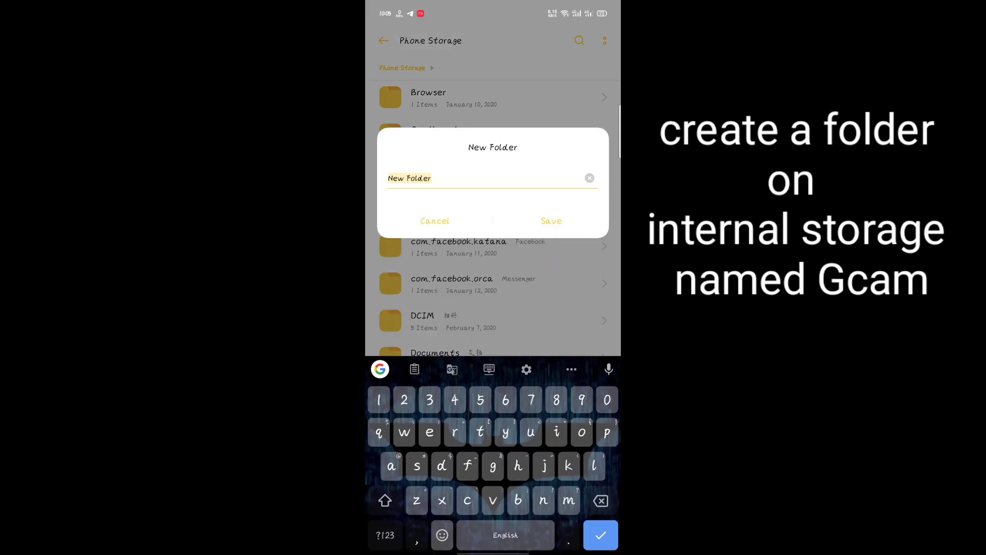
pyautogui.write('Gca')
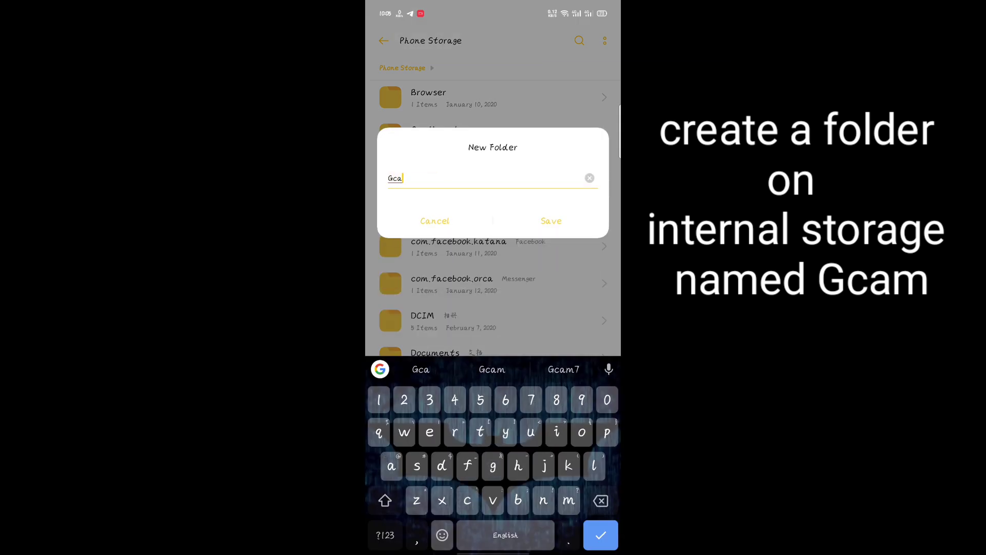
pyautogui.write('m')
pyautogui.click(551, 220)
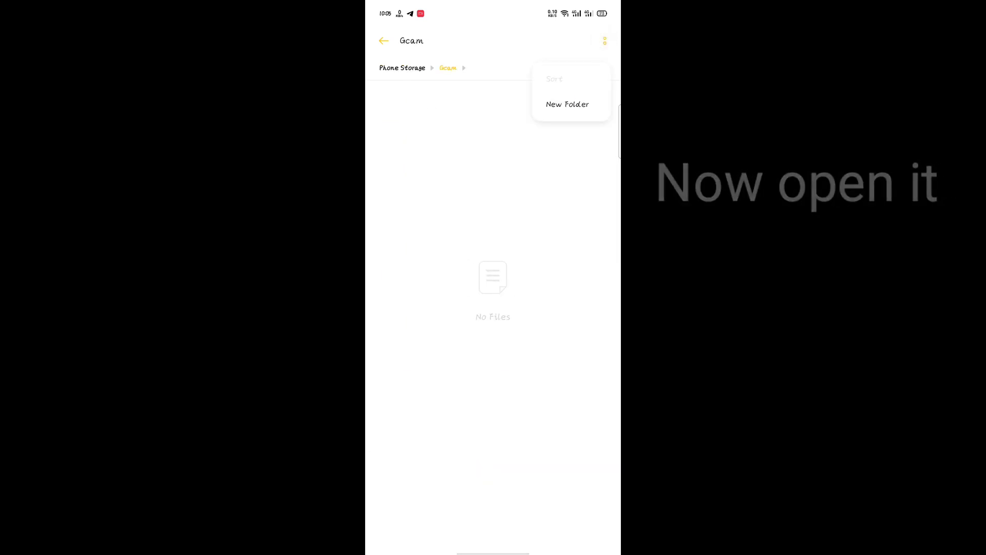
# Create a subfolder named Configs inside Gcam
pyautogui.click(567, 104)
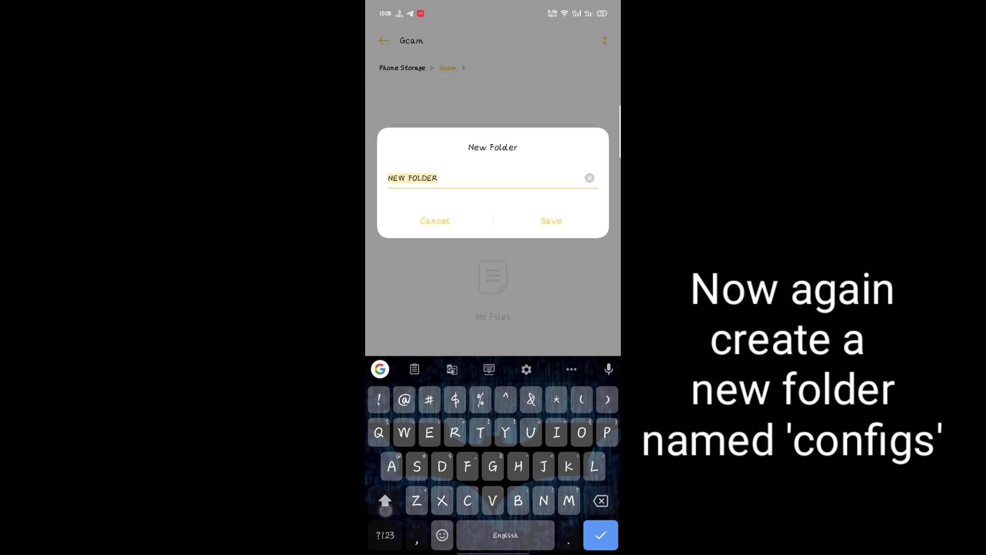
pyautogui.write('Con')
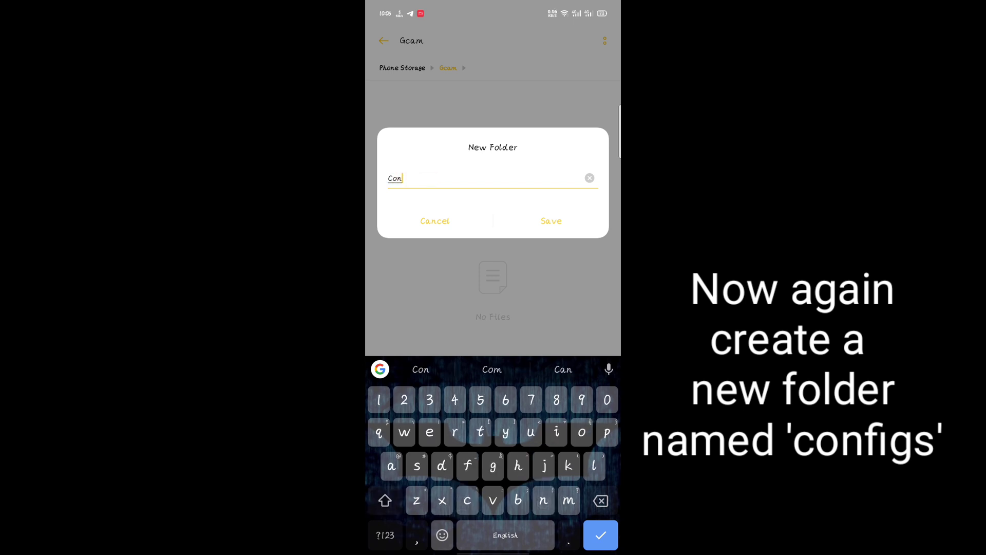
pyautogui.write('figs')
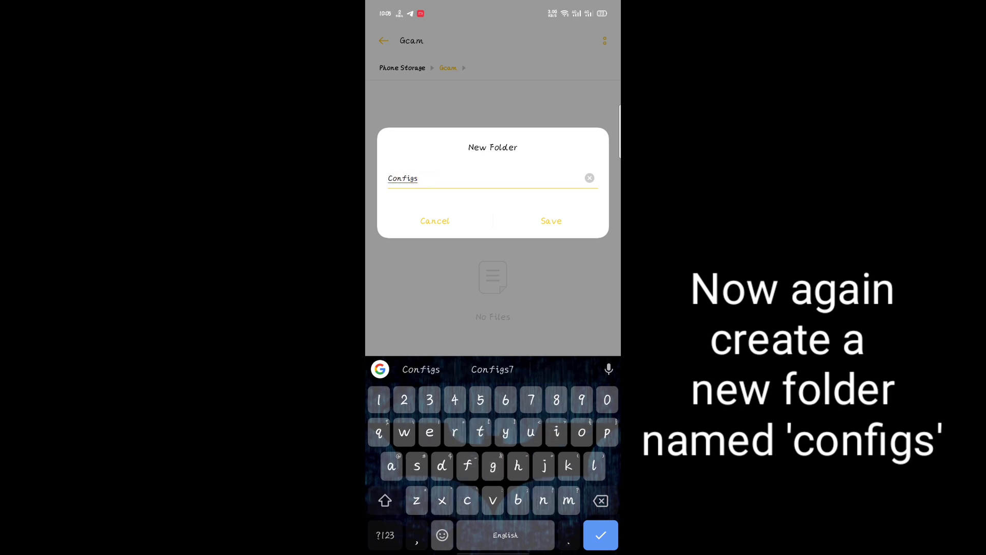
pyautogui.click(568, 219)
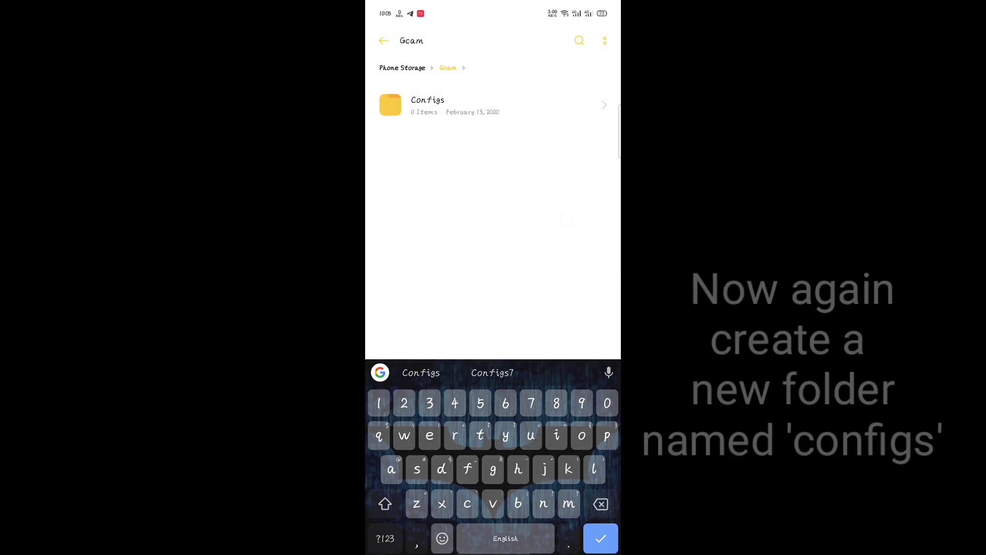
# Create a second subfolder named Configs7 inside Gcam
pyautogui.click(605, 40)
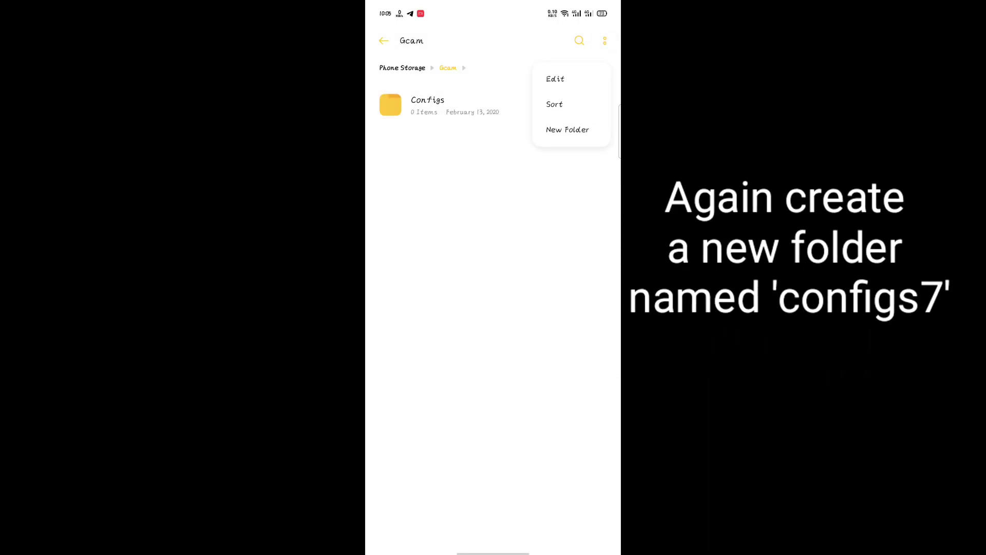
pyautogui.click(555, 128)
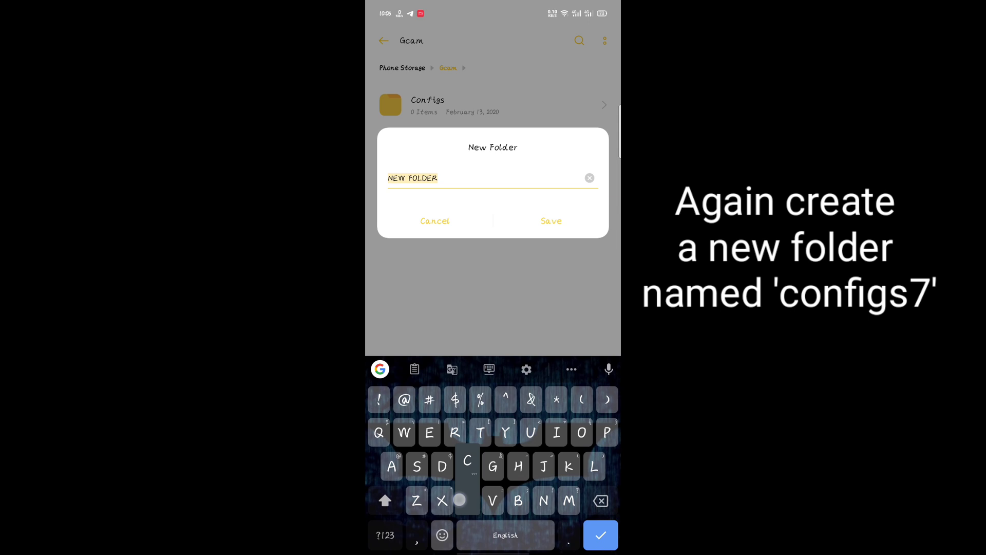
pyautogui.write('Configs')
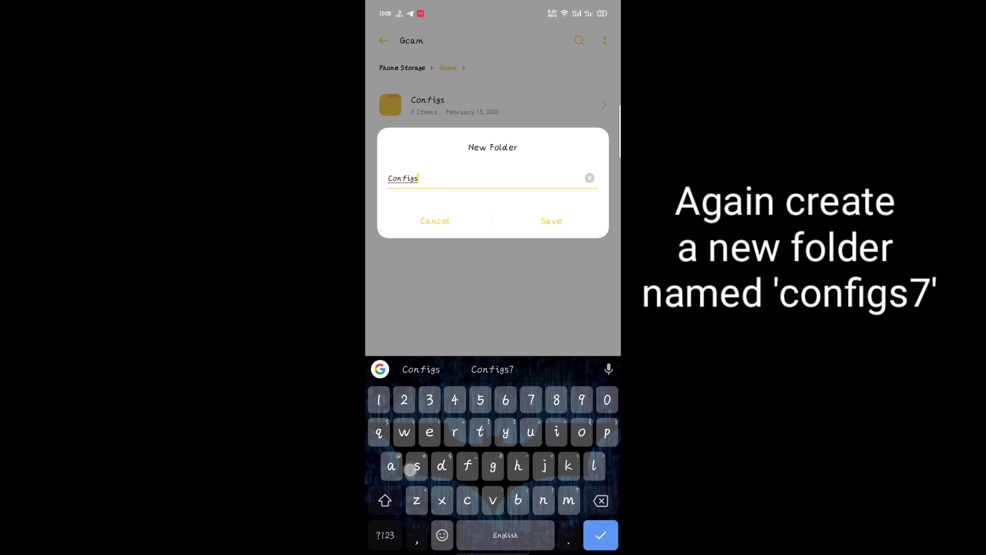
pyautogui.write('7')
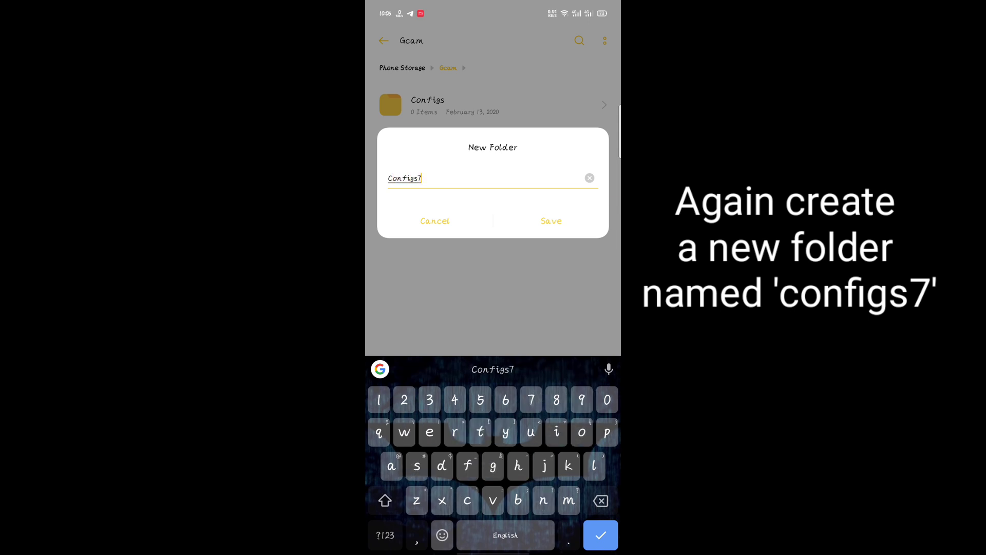
pyautogui.click(551, 221)
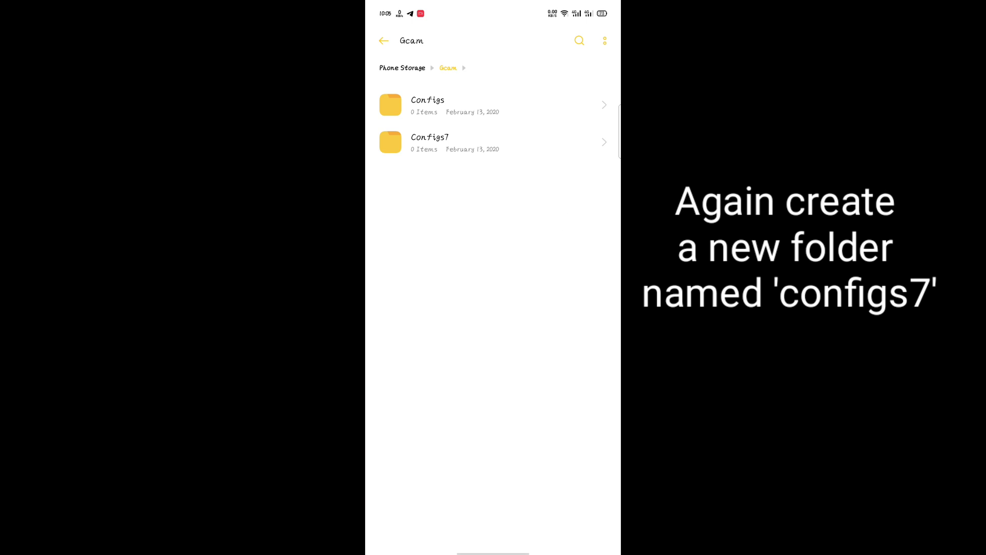
# Select Burial (Cloud13X).xml in the Download folder and start copying it
pyautogui.moveTo(618, 385); pyautogui.dragTo(570, 386)
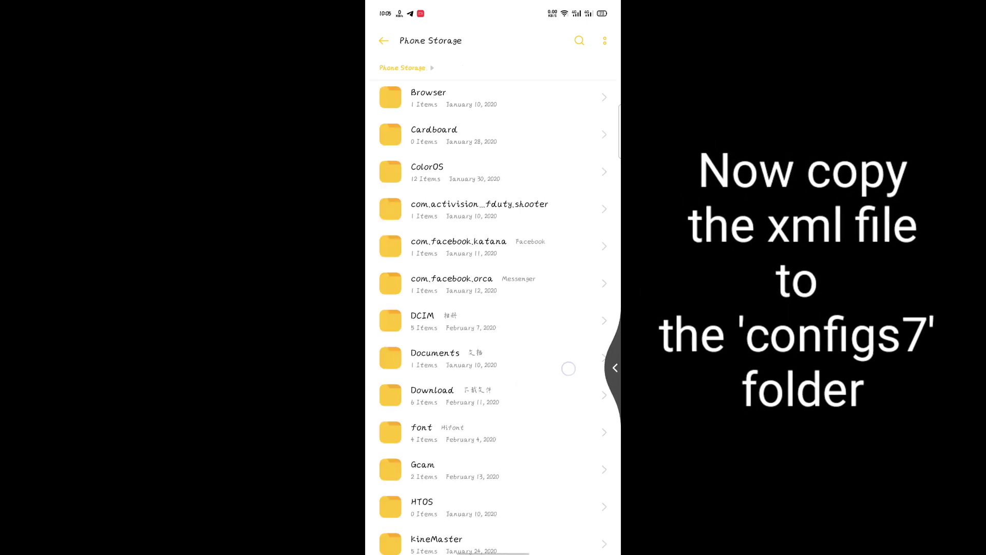
pyautogui.scroll(2, 493, 308)
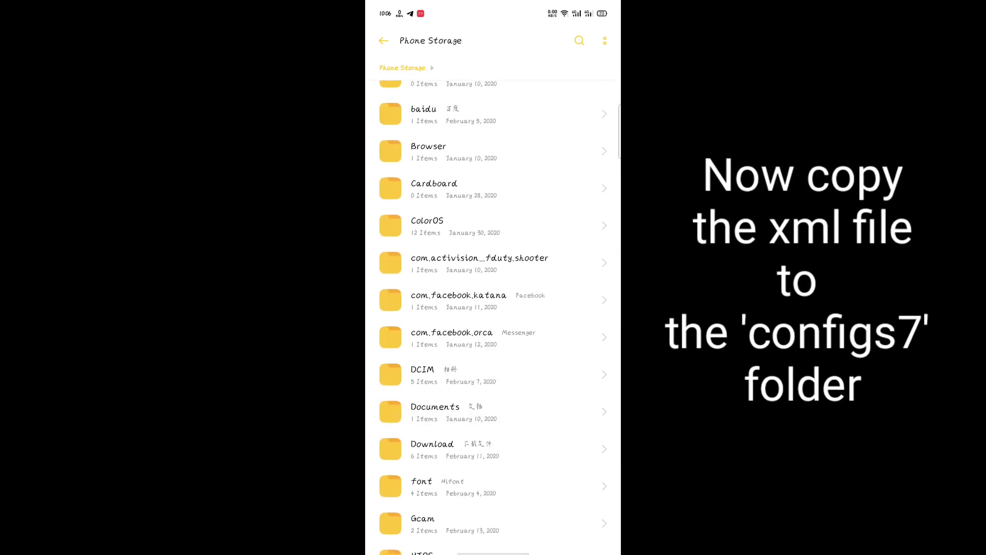
pyautogui.click(487, 448)
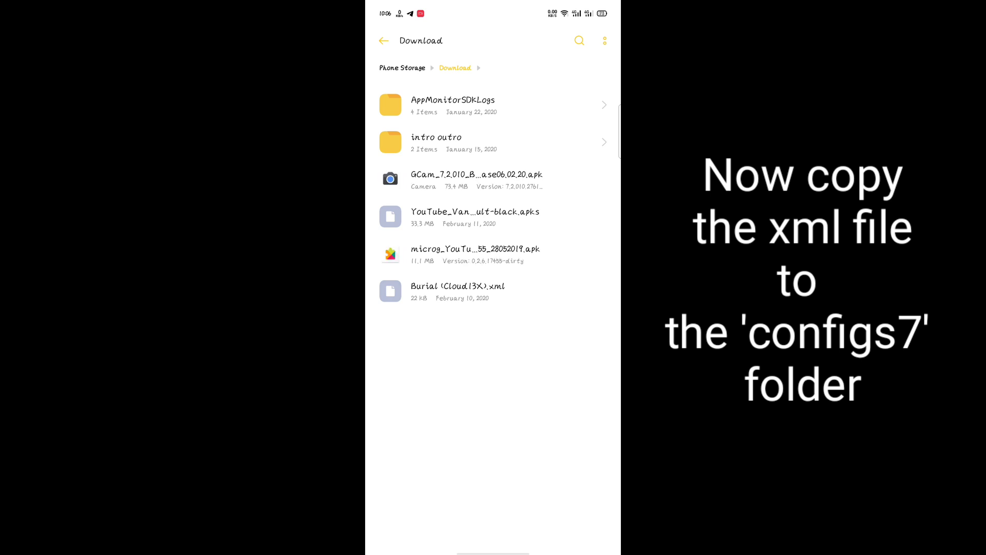
pyautogui.click(556, 296)
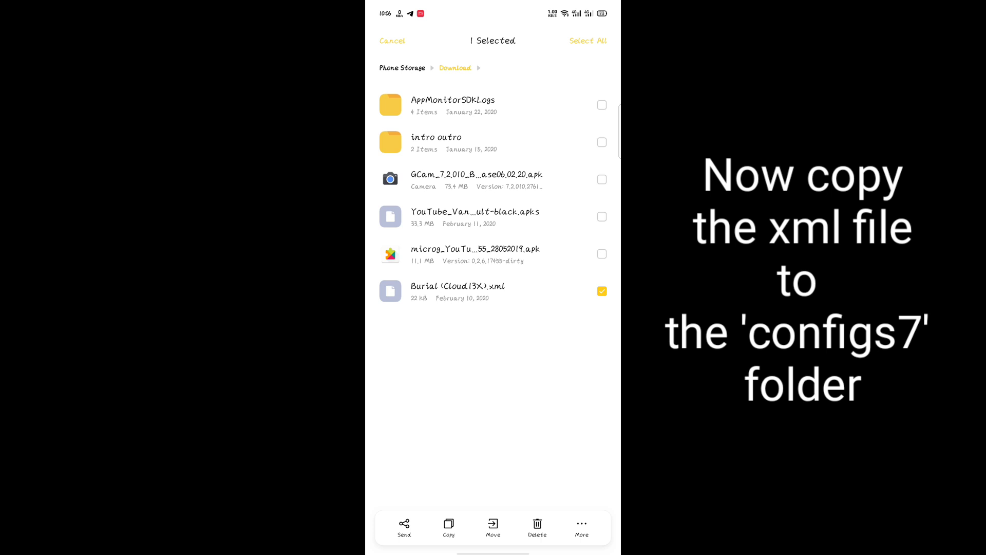
pyautogui.click(449, 528)
pyautogui.scroll(-5, 578, 308)
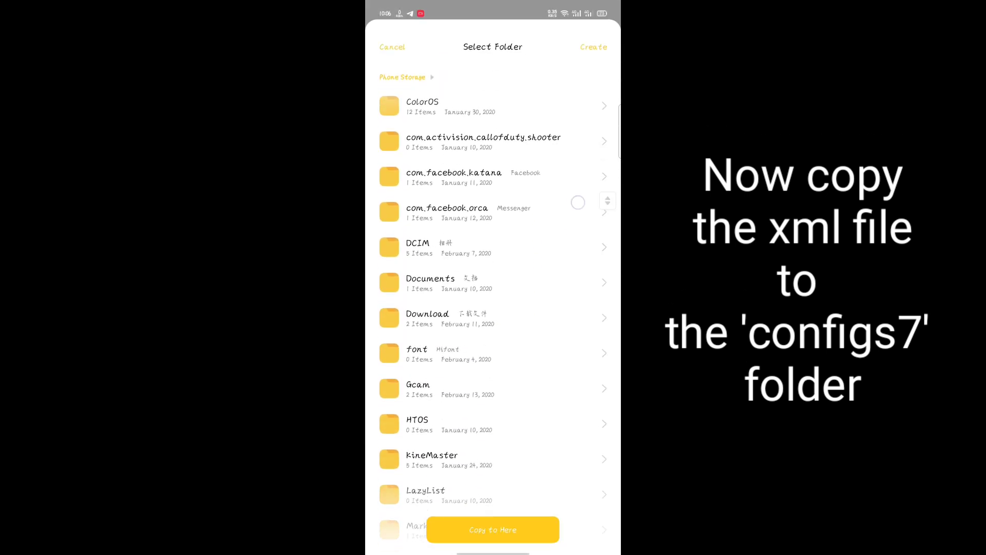
pyautogui.scroll(-1, 578, 202)
pyautogui.scroll(-2, 531, 313)
# Paste the copied xml into Gcam's Configs7 folder
pyautogui.click(528, 293)
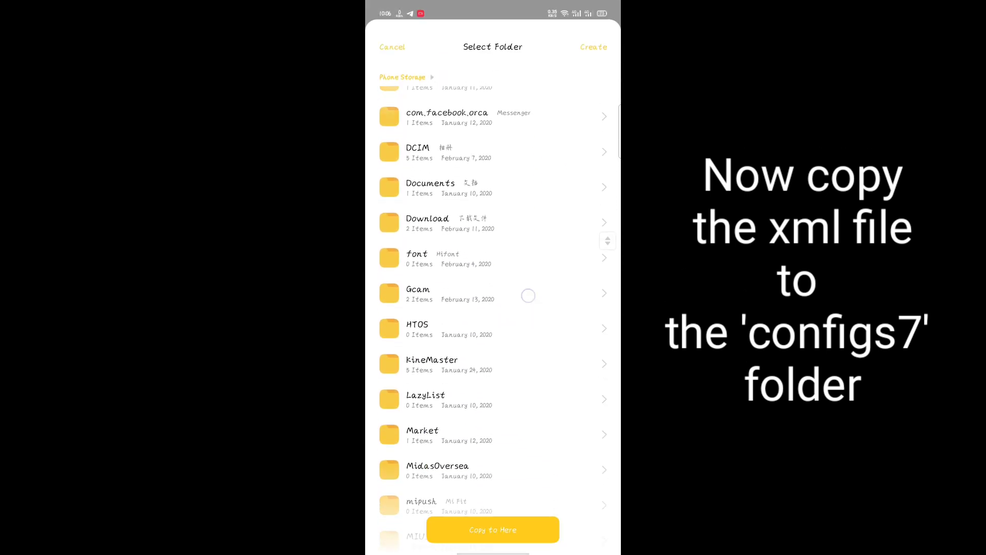
pyautogui.click(573, 152)
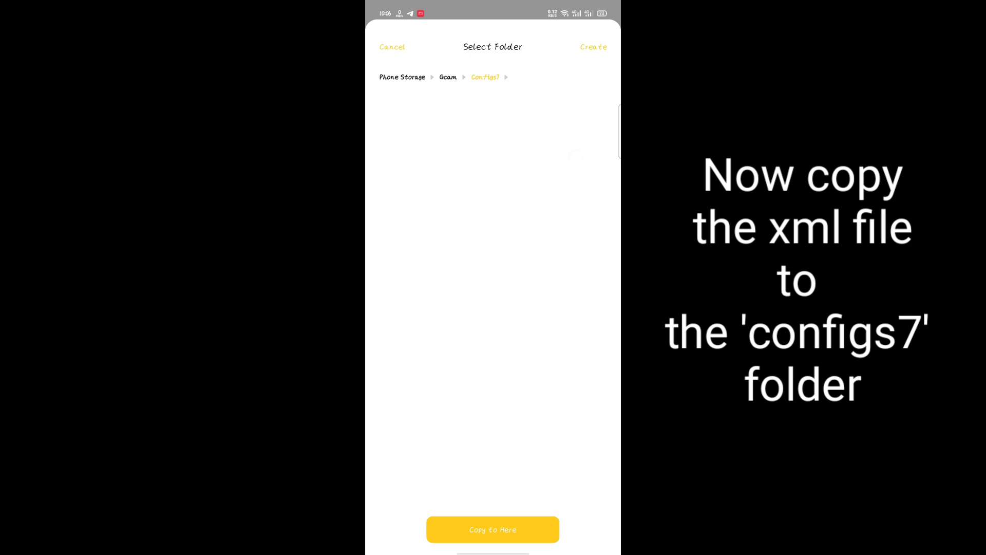
pyautogui.click(506, 529)
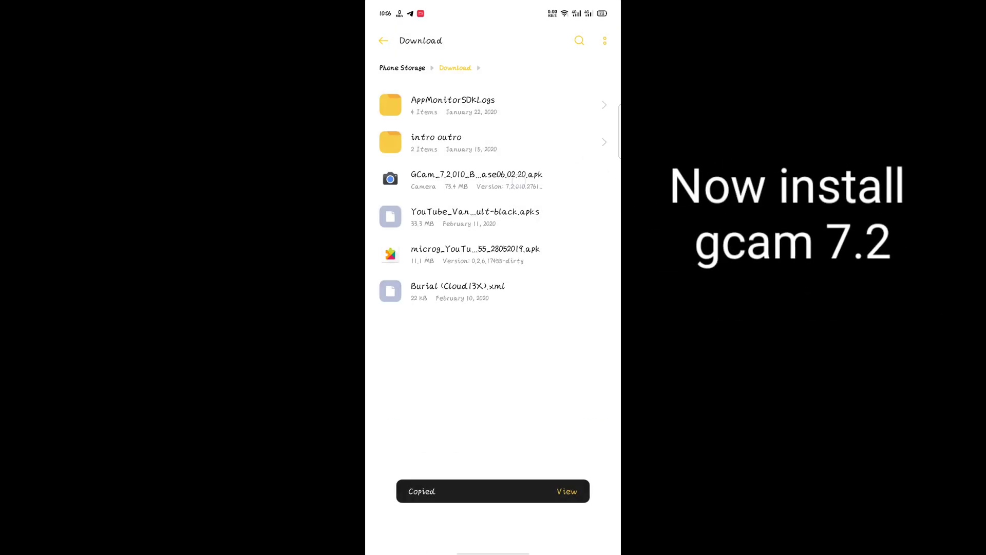
# Install the GCam_7.2 apk from Downloads and confirm the installation
pyautogui.click(477, 179)
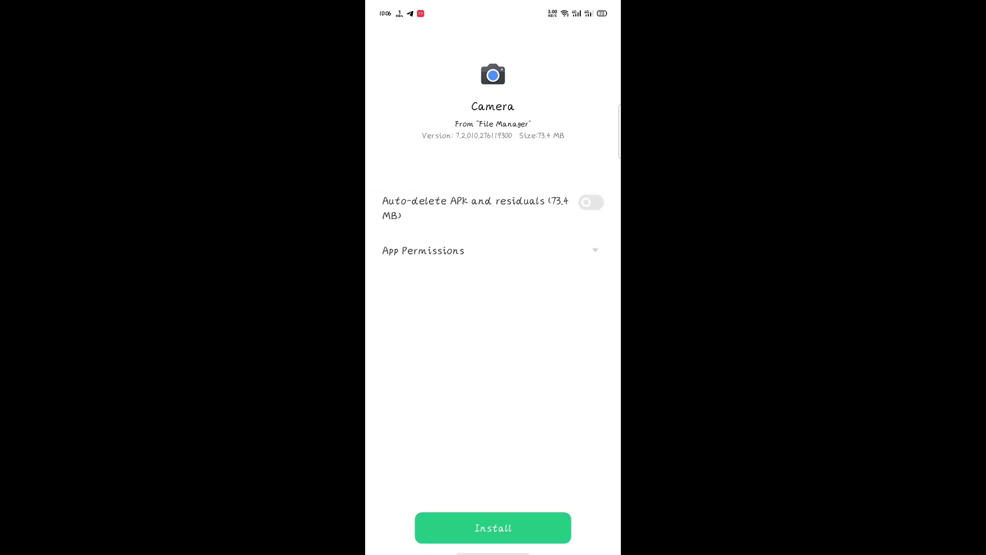
pyautogui.click(493, 528)
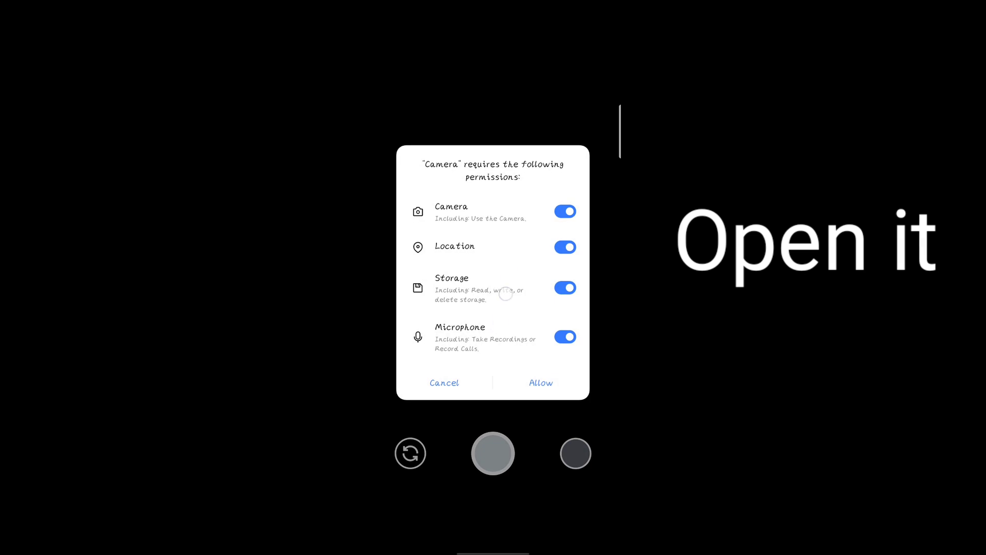
# Allow the camera permissions and restore the Burial (Cloud13X).xml config from the chooser
pyautogui.click(553, 385)
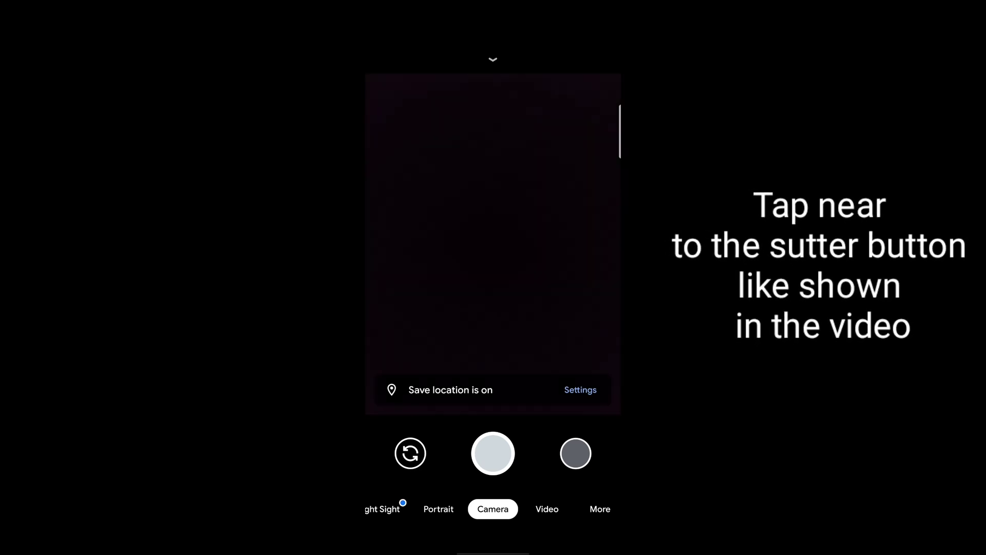
pyautogui.click(532, 479)
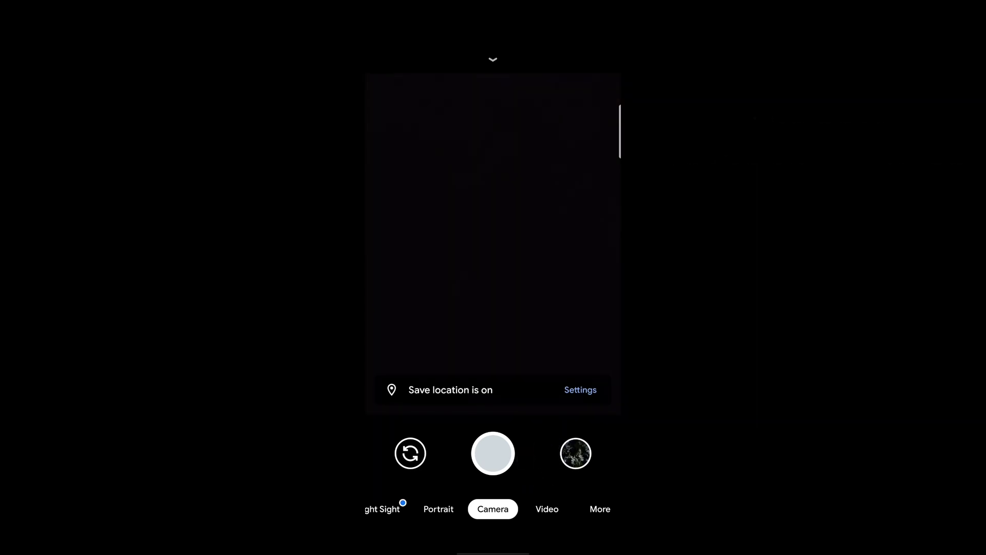
pyautogui.doubleClick(543, 460)
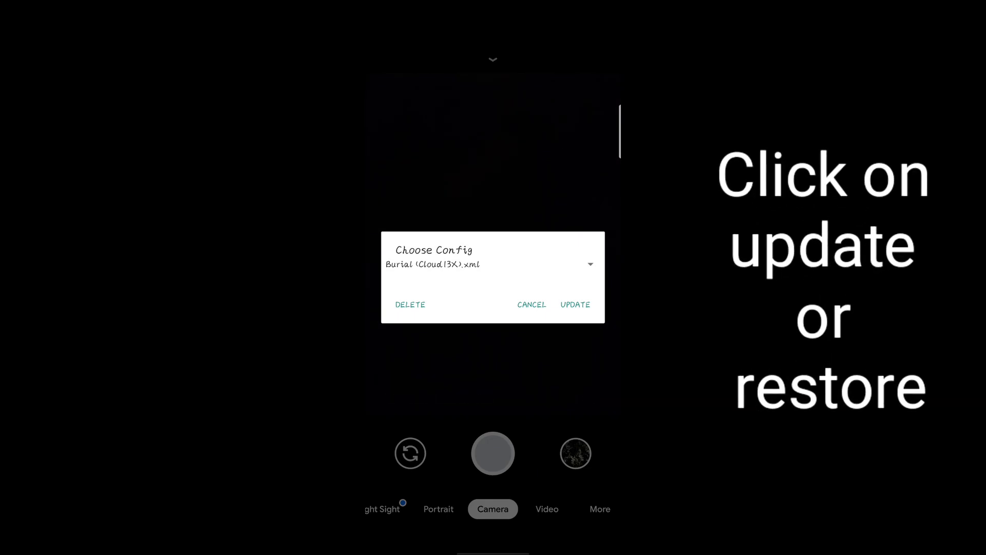
pyautogui.click(591, 264)
pyautogui.click(446, 269)
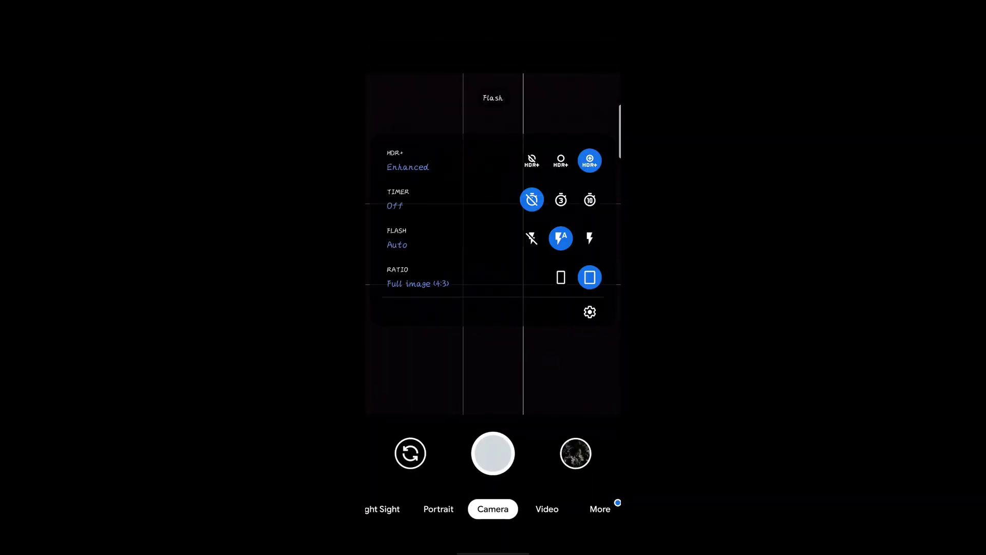
# Scroll through camera Settings, toggle 4K video on and off, and enter Advanced
pyautogui.click(590, 311)
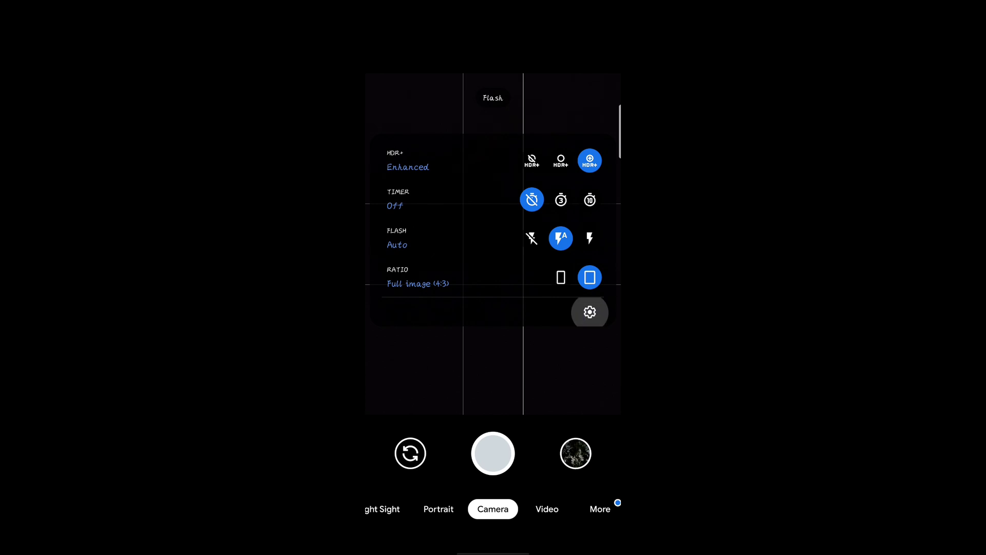
pyautogui.scroll(-10, 493, 292)
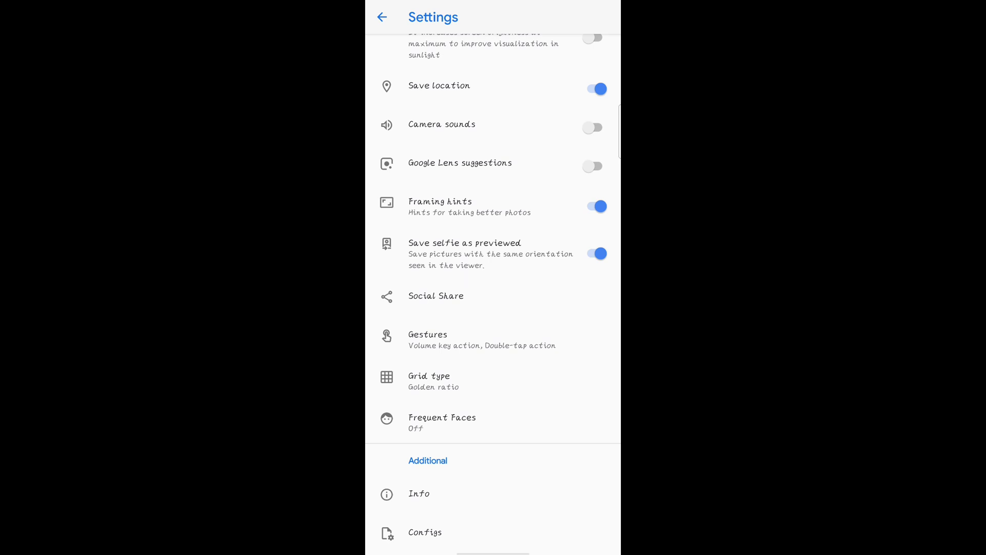
pyautogui.moveTo(569, 318); pyautogui.dragTo(531, 520)
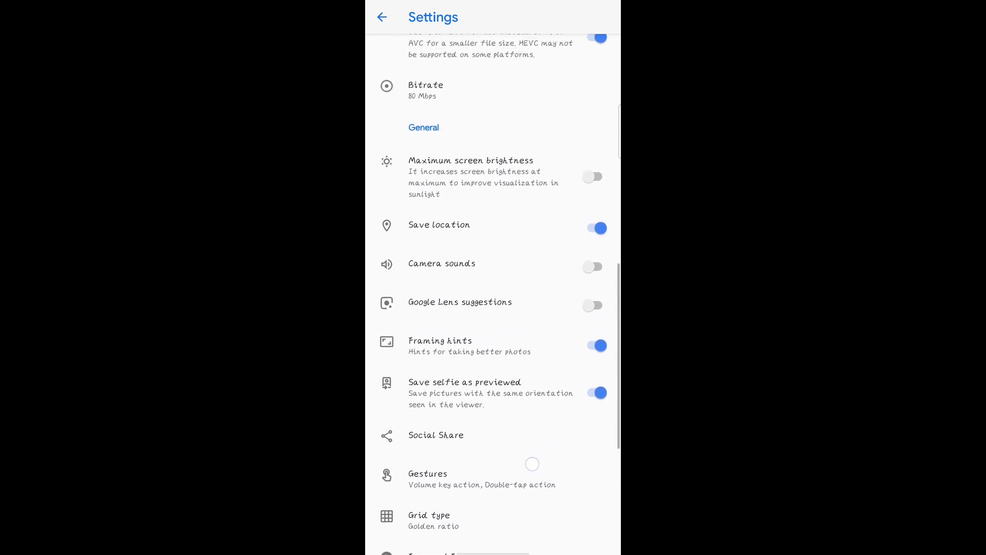
pyautogui.moveTo(595, 161); pyautogui.dragTo(541, 513)
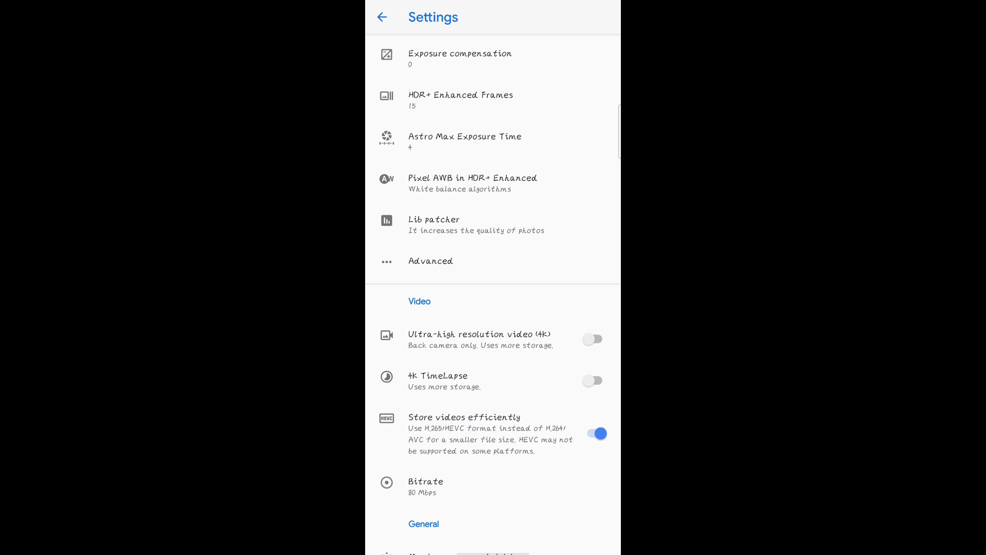
pyautogui.moveTo(577, 316); pyautogui.dragTo(599, 271)
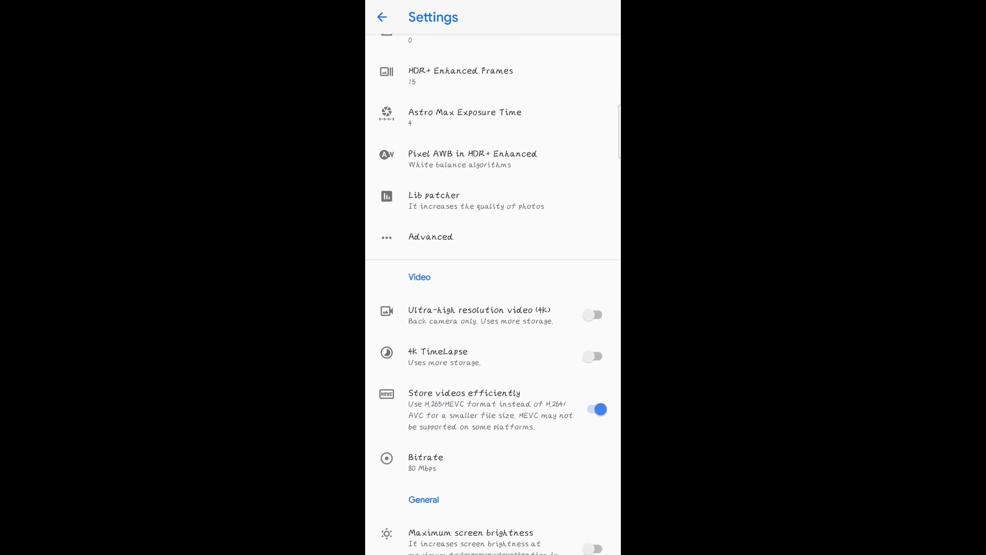
pyautogui.click(594, 315)
pyautogui.click(593, 315)
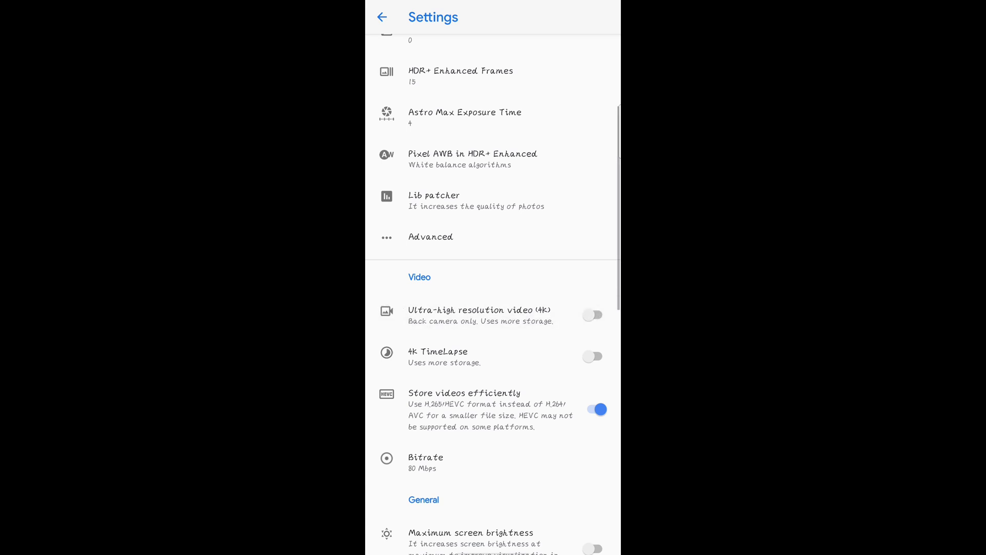
pyautogui.moveTo(582, 247); pyautogui.dragTo(552, 407)
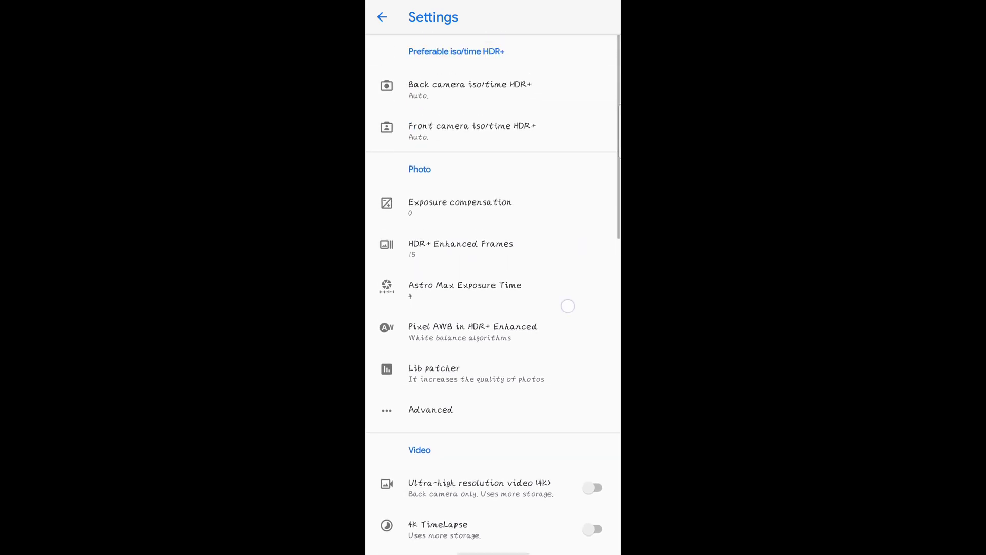
pyautogui.click(547, 421)
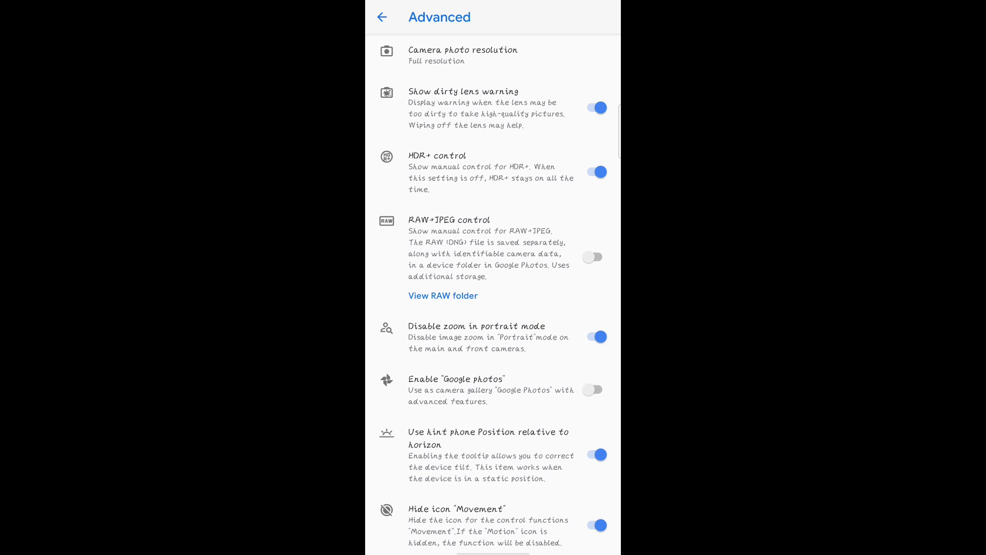
# Enable RAW+JPEG control and Google Photos as gallery in Advanced settings
pyautogui.click(594, 257)
pyautogui.moveTo(568, 441); pyautogui.dragTo(567, 319)
pyautogui.click(594, 266)
pyautogui.moveTo(586, 455); pyautogui.dragTo(586, 224)
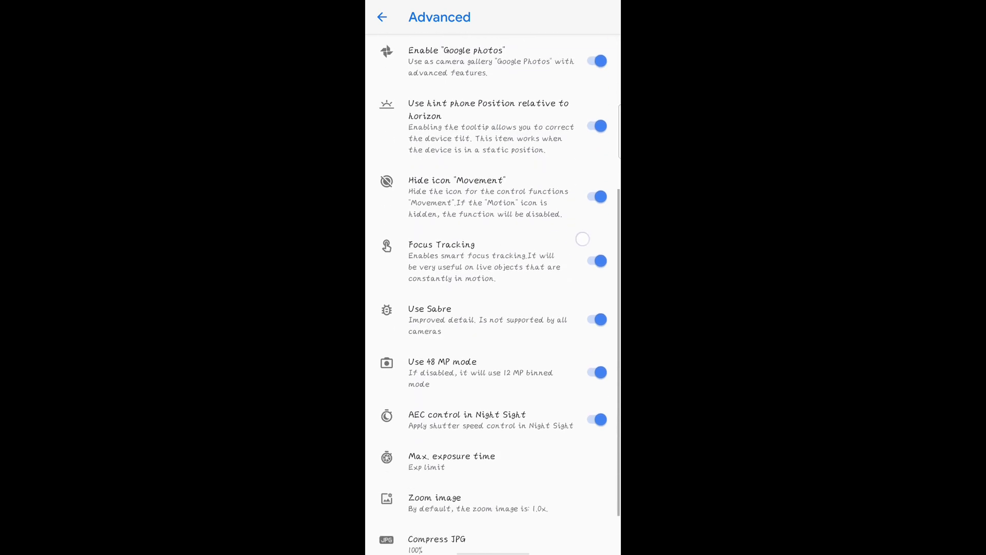
pyautogui.moveTo(562, 338); pyautogui.dragTo(573, 282)
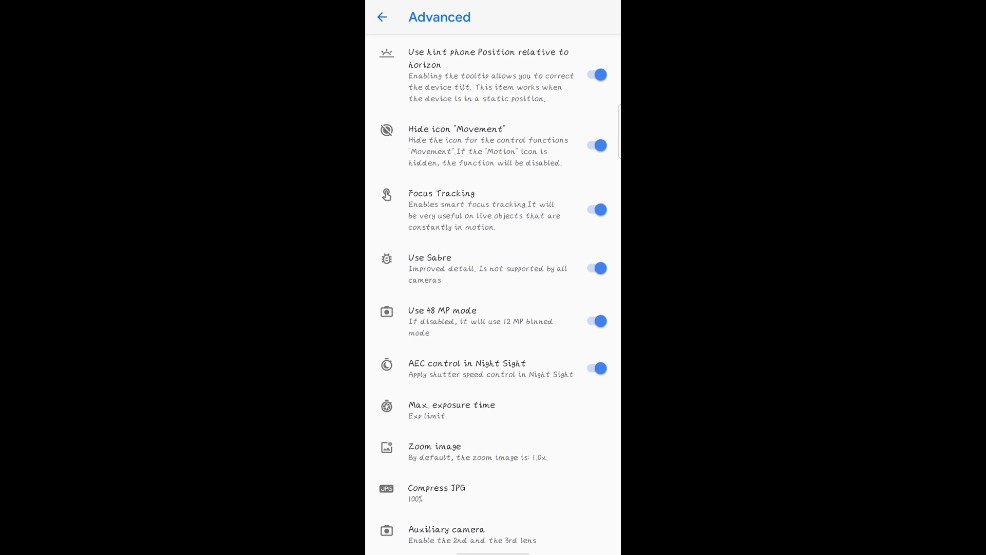
pyautogui.moveTo(561, 225); pyautogui.dragTo(560, 525)
pyautogui.click(383, 17)
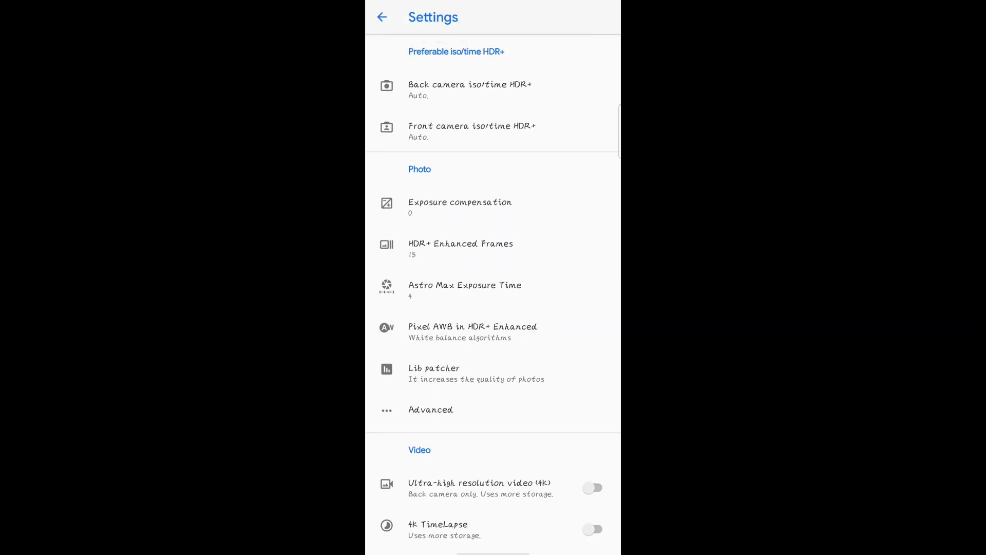
pyautogui.moveTo(555, 424); pyautogui.dragTo(558, 179)
pyautogui.moveTo(584, 370); pyautogui.dragTo(584, 168)
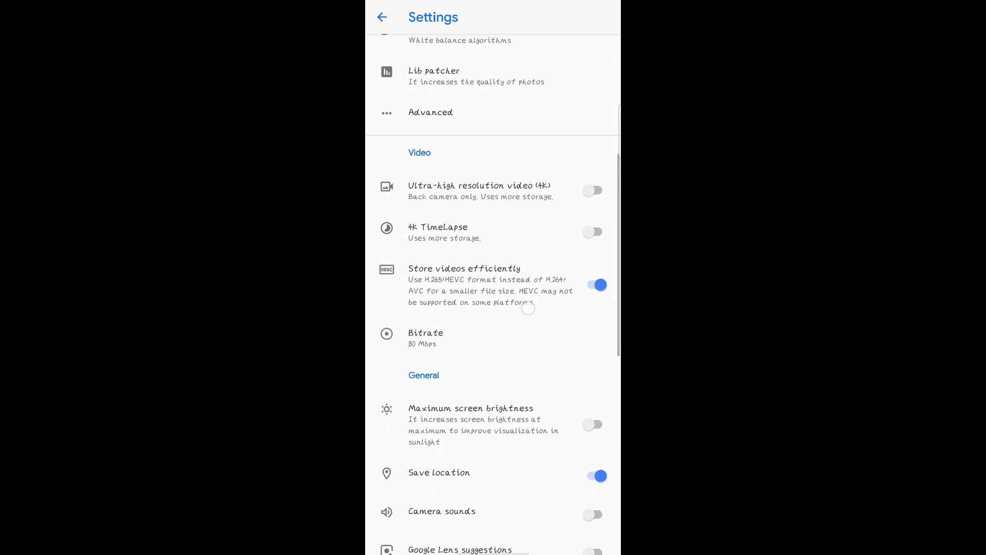
pyautogui.moveTo(571, 371); pyautogui.dragTo(571, 233)
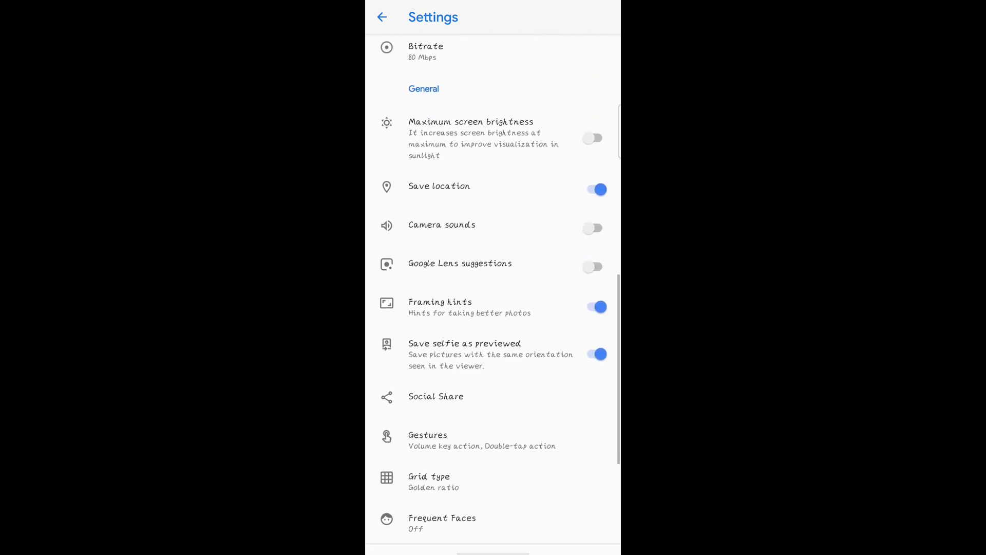
# Enable Google Lens suggestions in the main settings list
pyautogui.click(593, 266)
pyautogui.moveTo(576, 360); pyautogui.dragTo(576, 259)
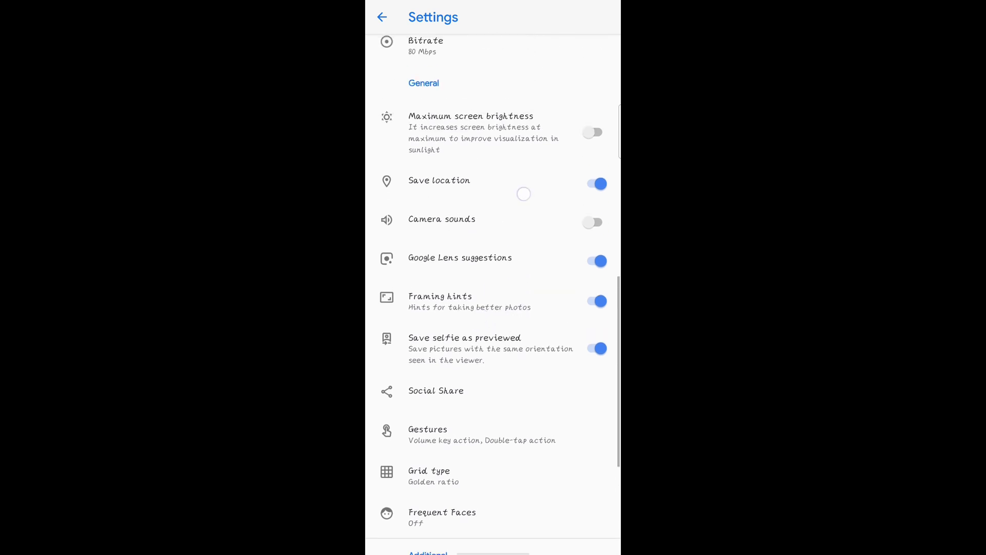
pyautogui.moveTo(524, 194); pyautogui.dragTo(524, 439)
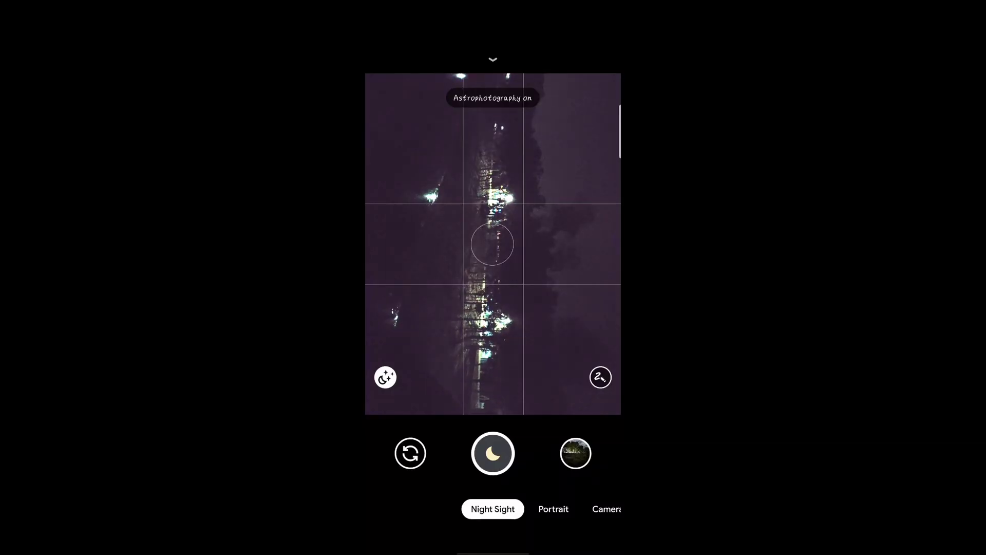
pyautogui.click(510, 262)
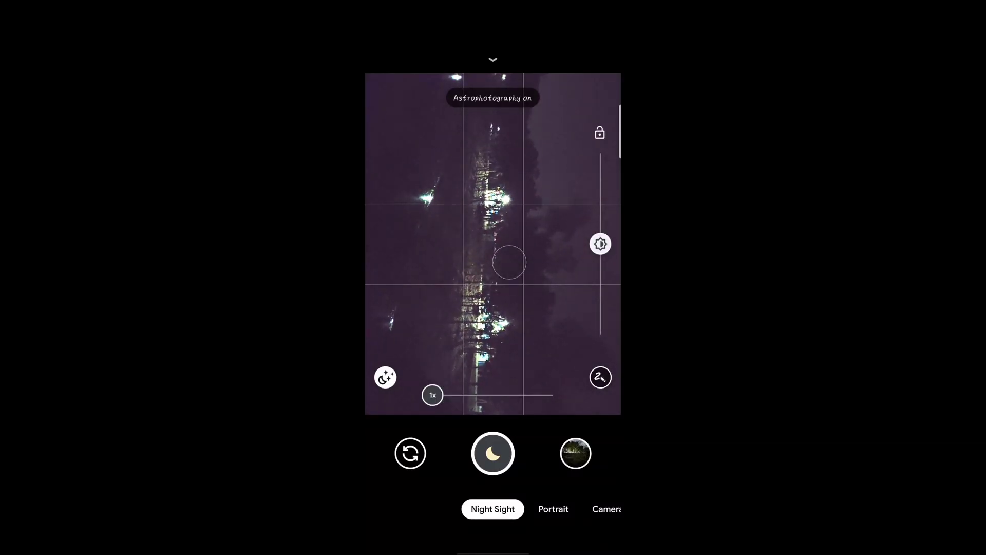